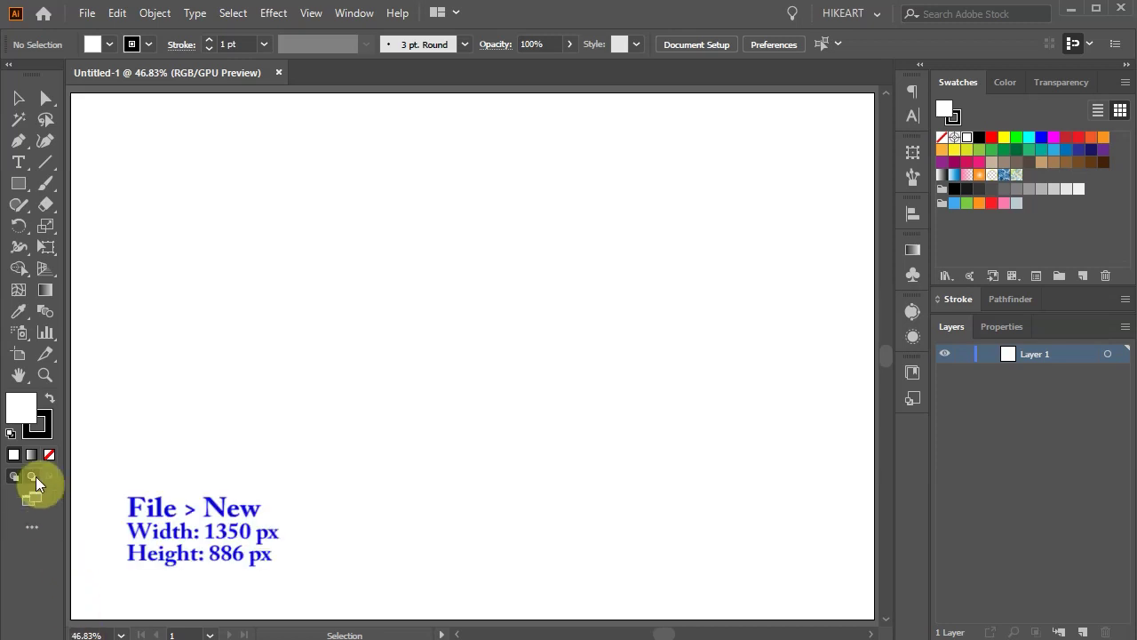
Set both the fill and the stroke to None on the blank document.
key(slash)
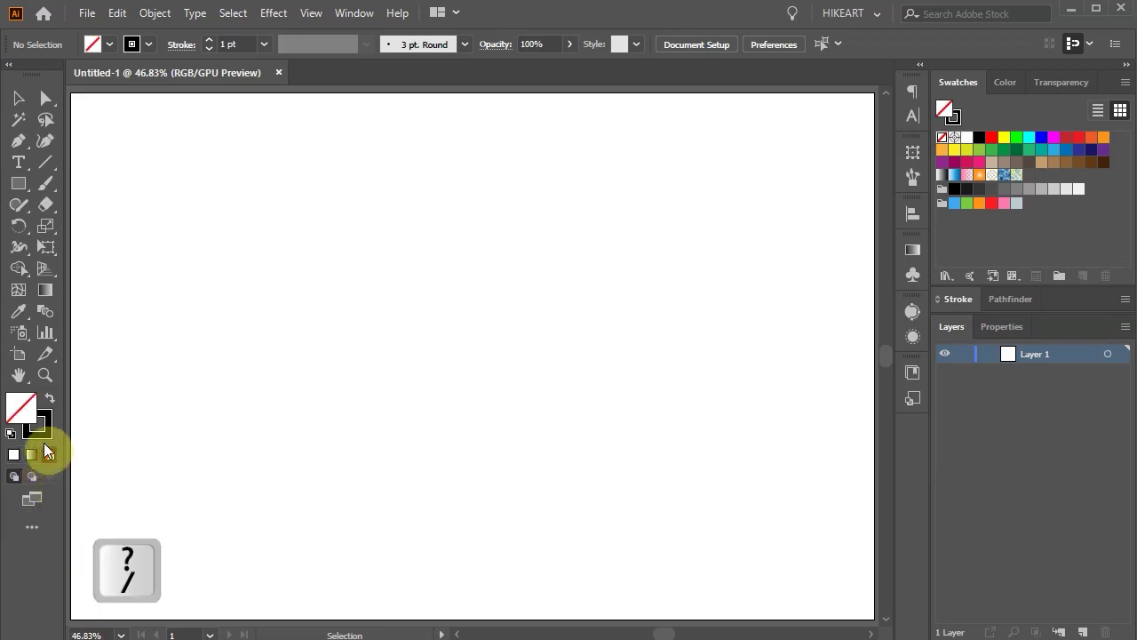
click(43, 433)
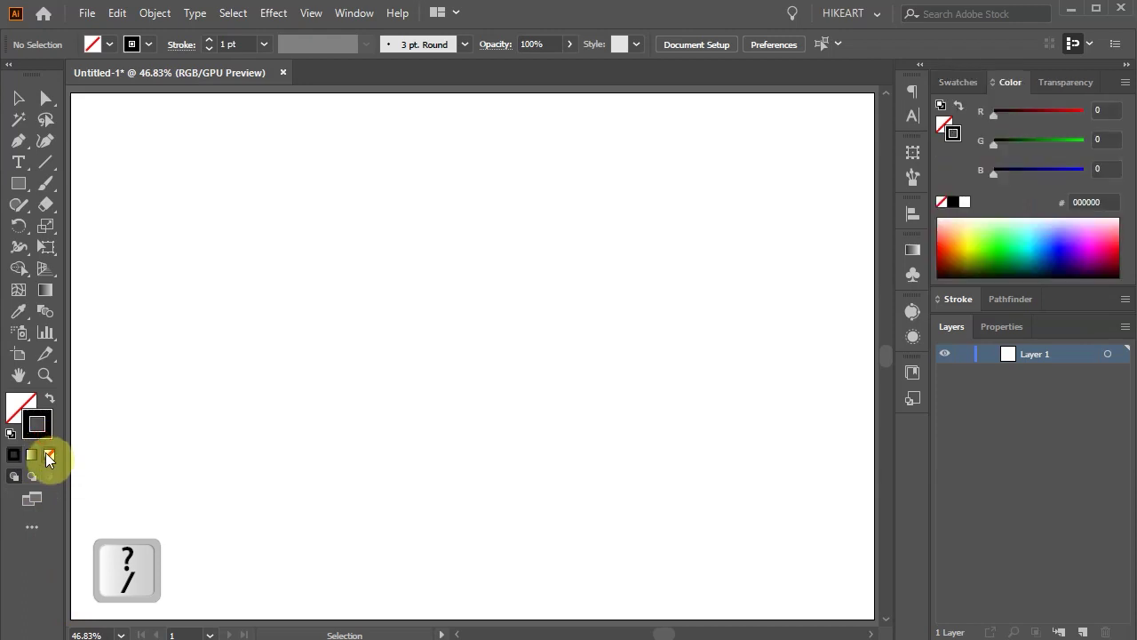
click(46, 453)
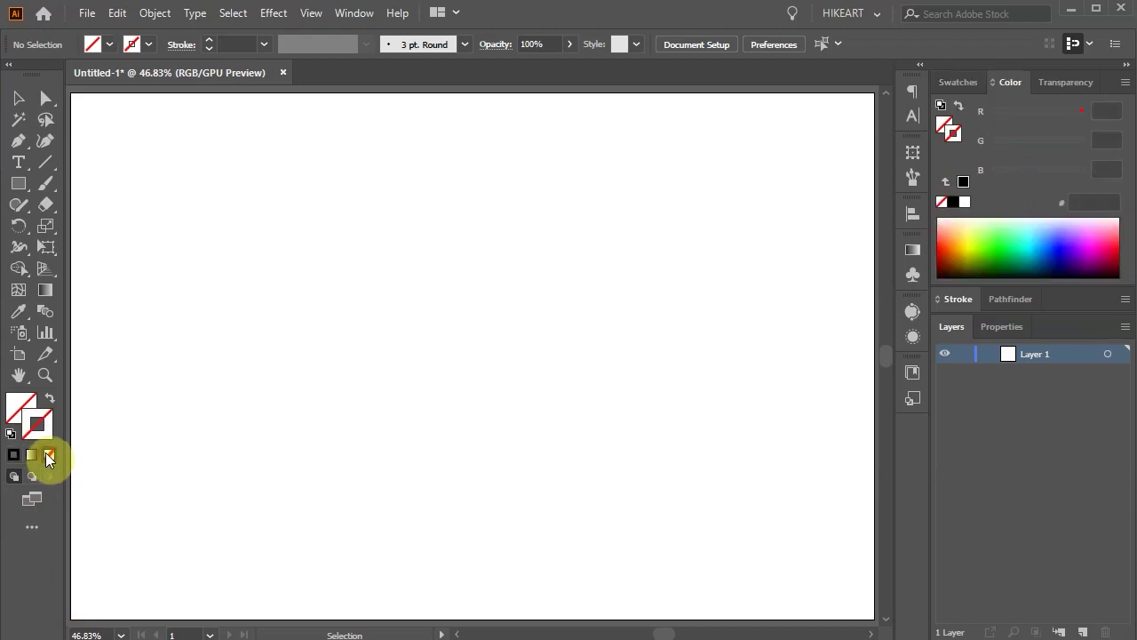
click(45, 167)
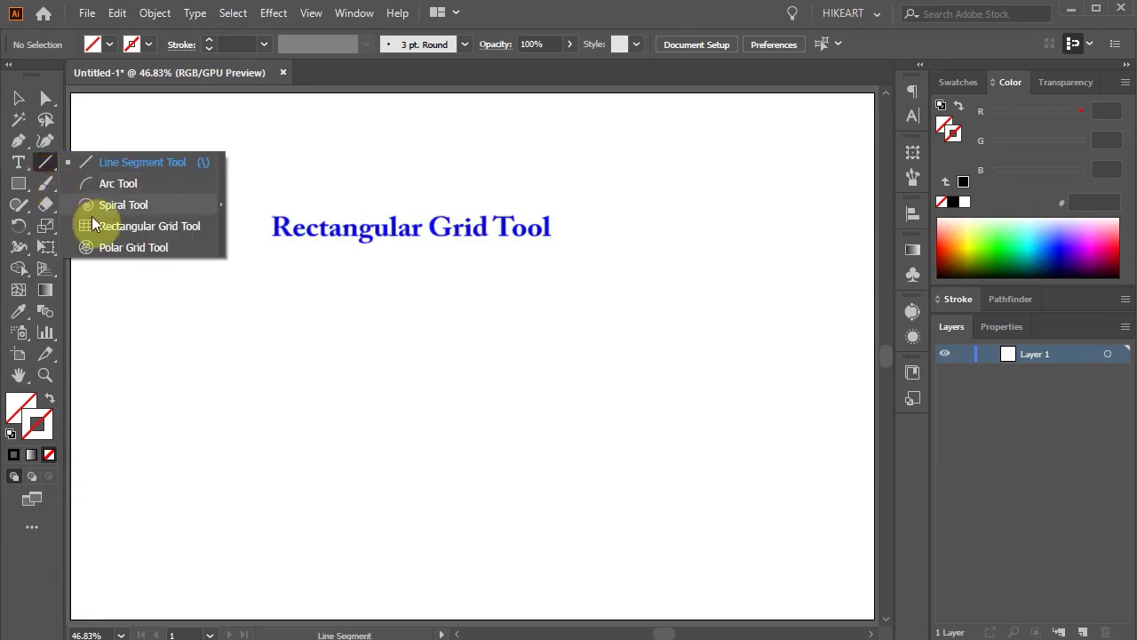
Set the Rectangular Grid tool to 7 horizontal and 7 vertical dividers and drag a square grid.
click(138, 235)
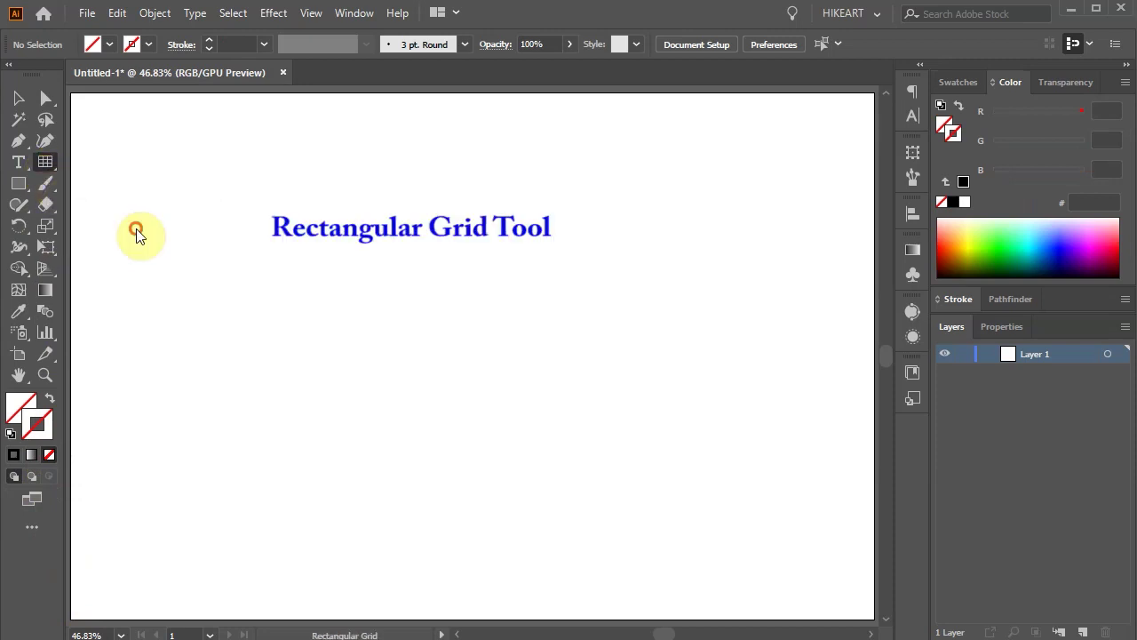
double_click(50, 164)
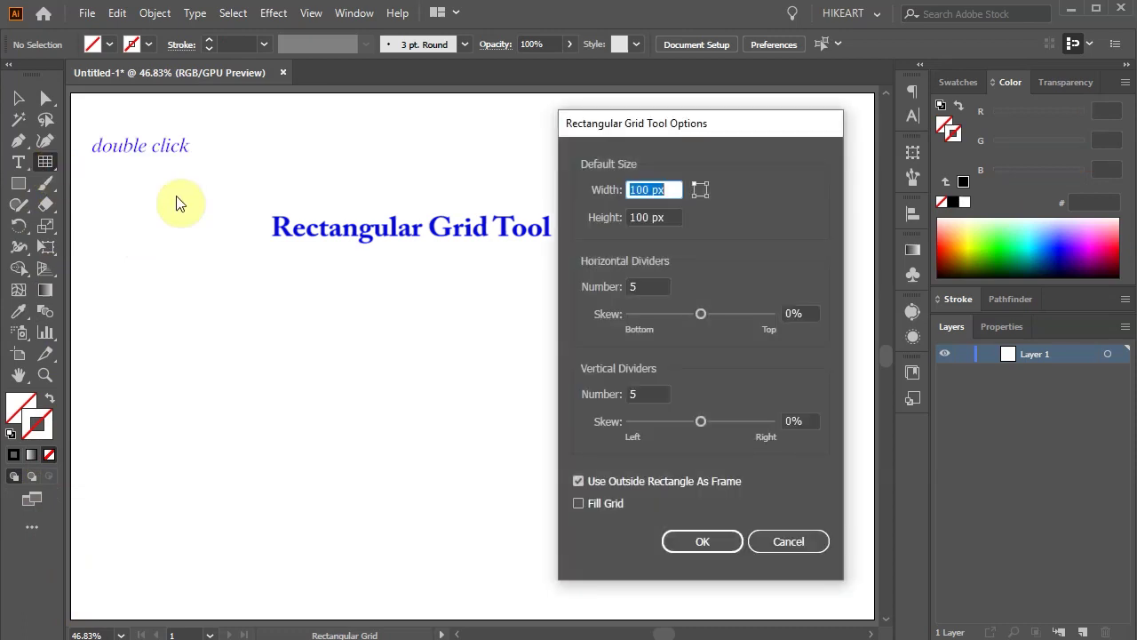
double_click(633, 285)
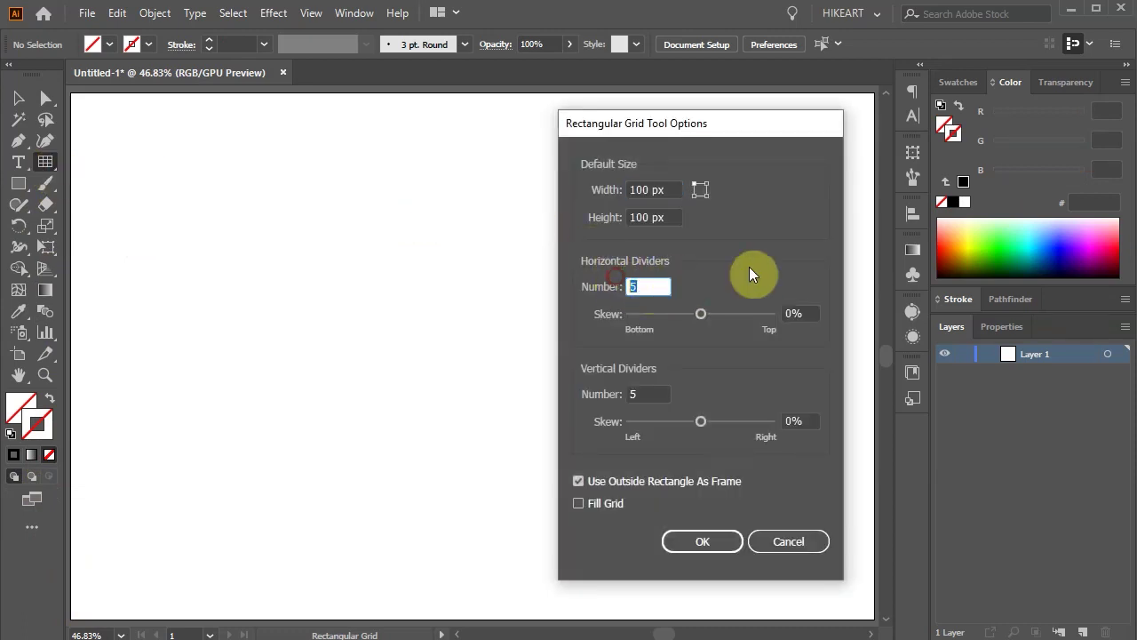
text(7)
key(Tab)
key(Tab)
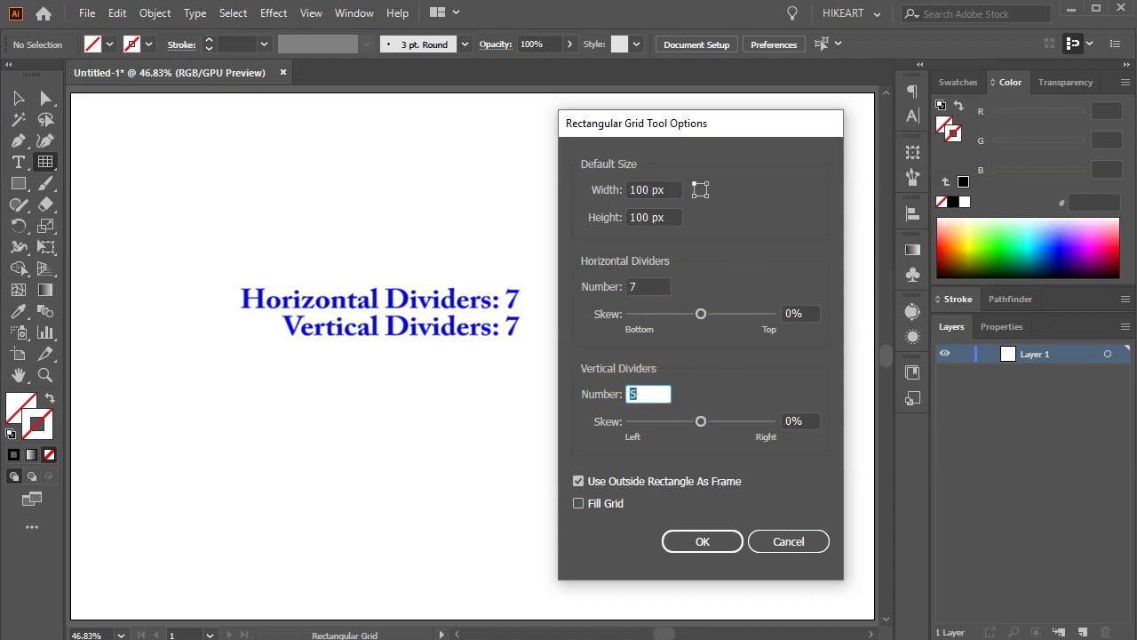
text(7)
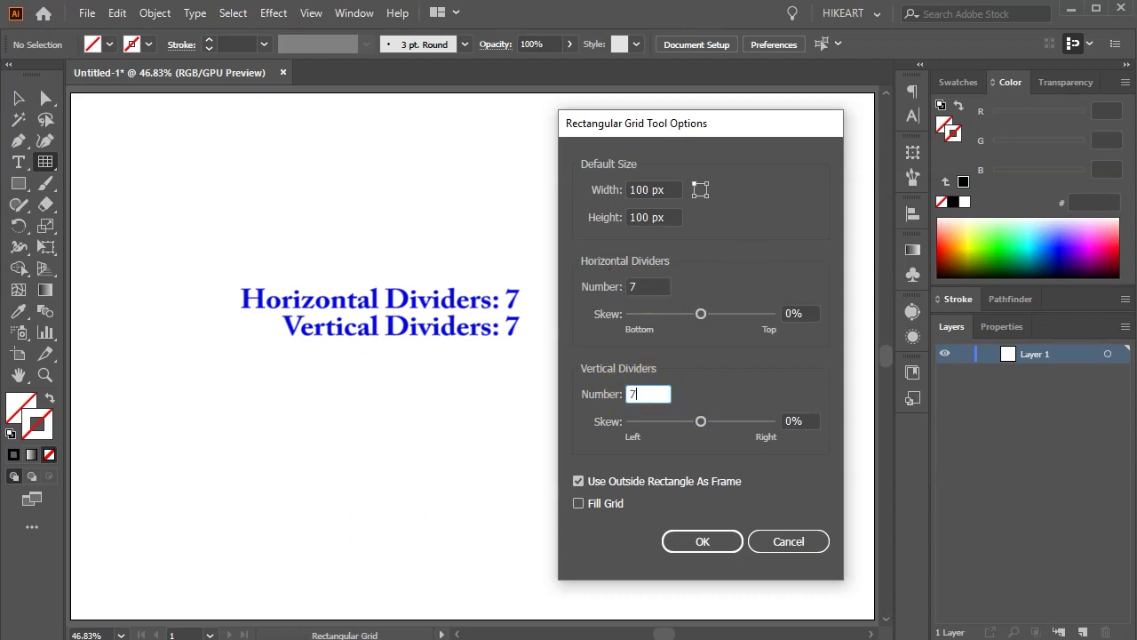
click(727, 540)
drag(241, 184, 593, 452)
Switch to the Shape Builder tool while the square grid stays selected.
key(shift+m)
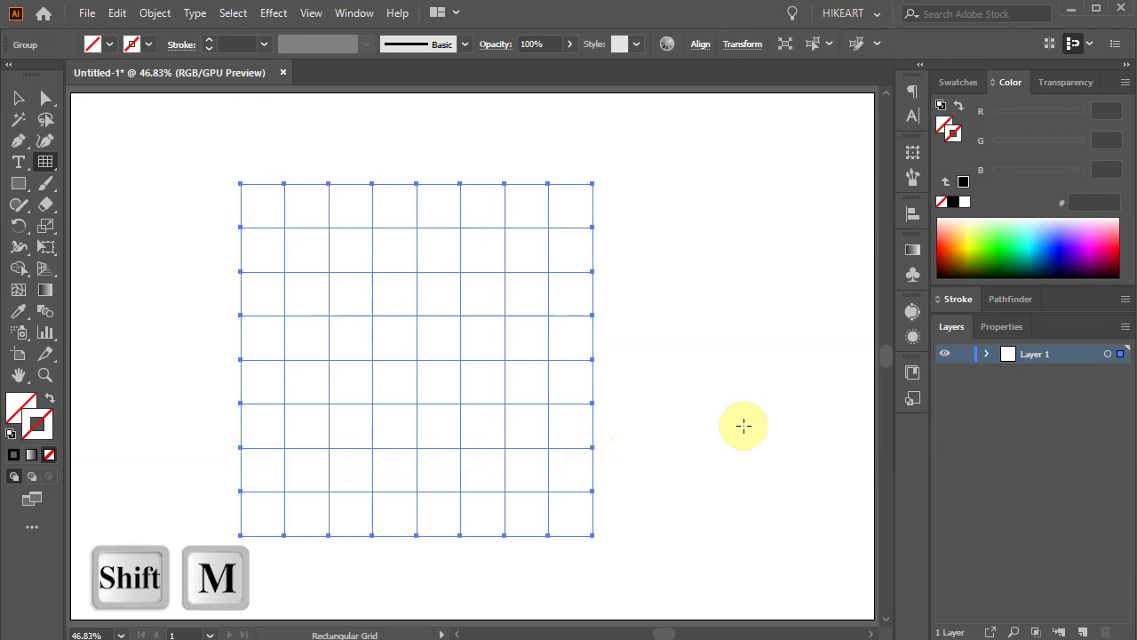
key(shift+m)
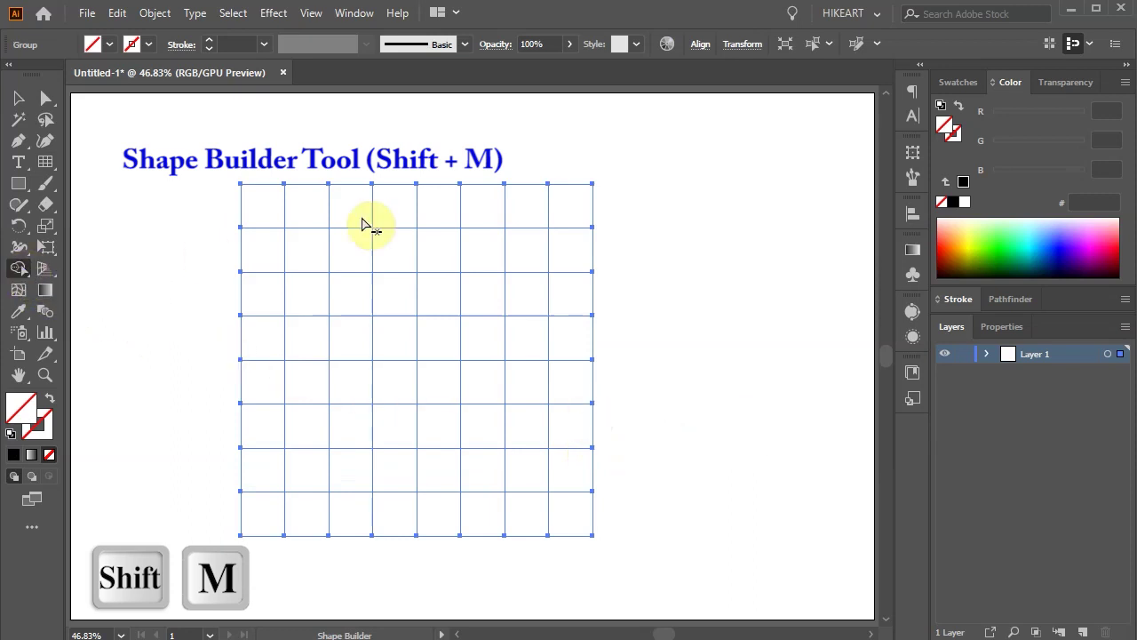
Set the fill to black and merge grid cells into a Greek-key spiral.
click(954, 204)
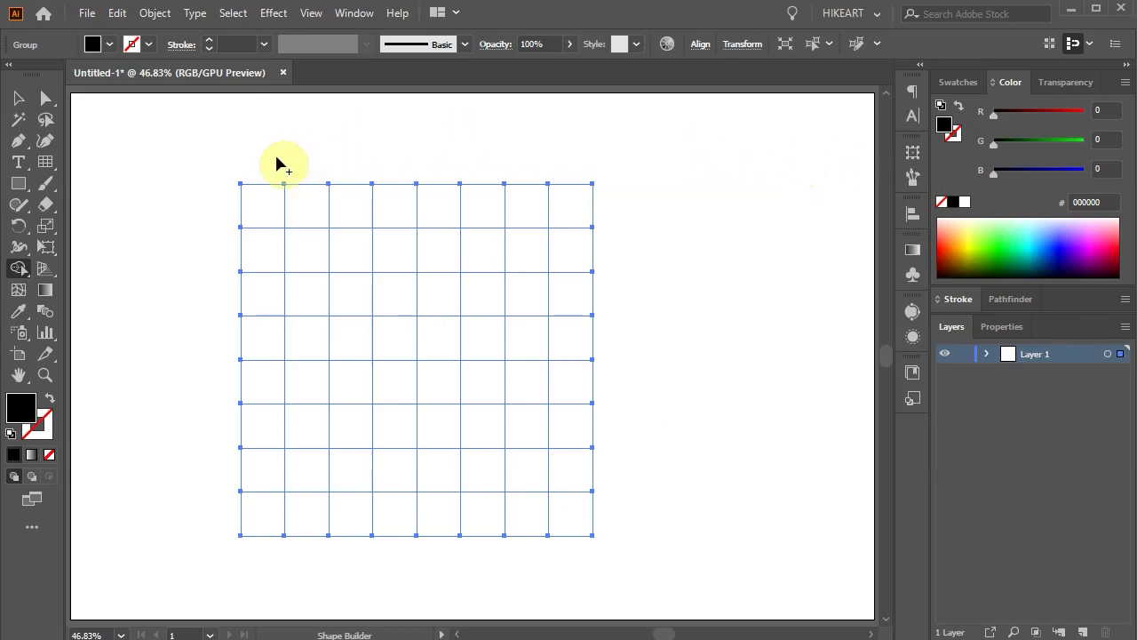
mouse_move(264, 208)
mouse_down()
mouse_move(566, 211)
mouse_move(565, 466)
mouse_move(487, 480)
mouse_move(407, 471)
mouse_move(407, 397)
mouse_move(394, 389)
mouse_move(483, 393)
mouse_move(485, 300)
mouse_move(323, 302)
mouse_move(307, 308)
mouse_move(303, 524)
mouse_up()
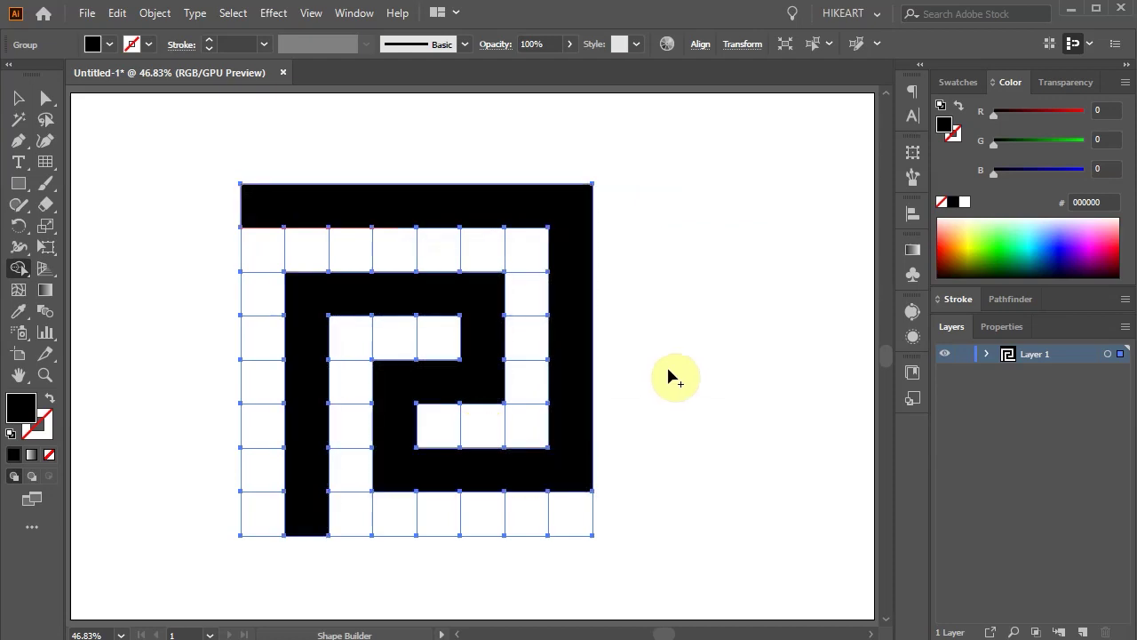
Expand Layer 1 and the grid group in the Layers panel to list its paths.
click(988, 354)
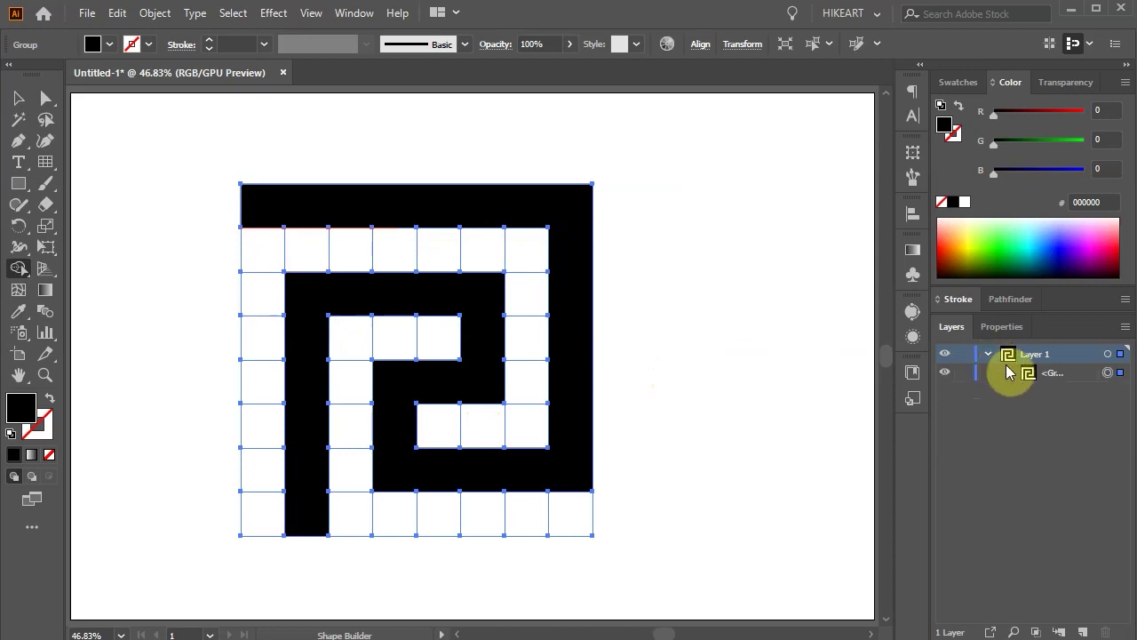
click(1008, 373)
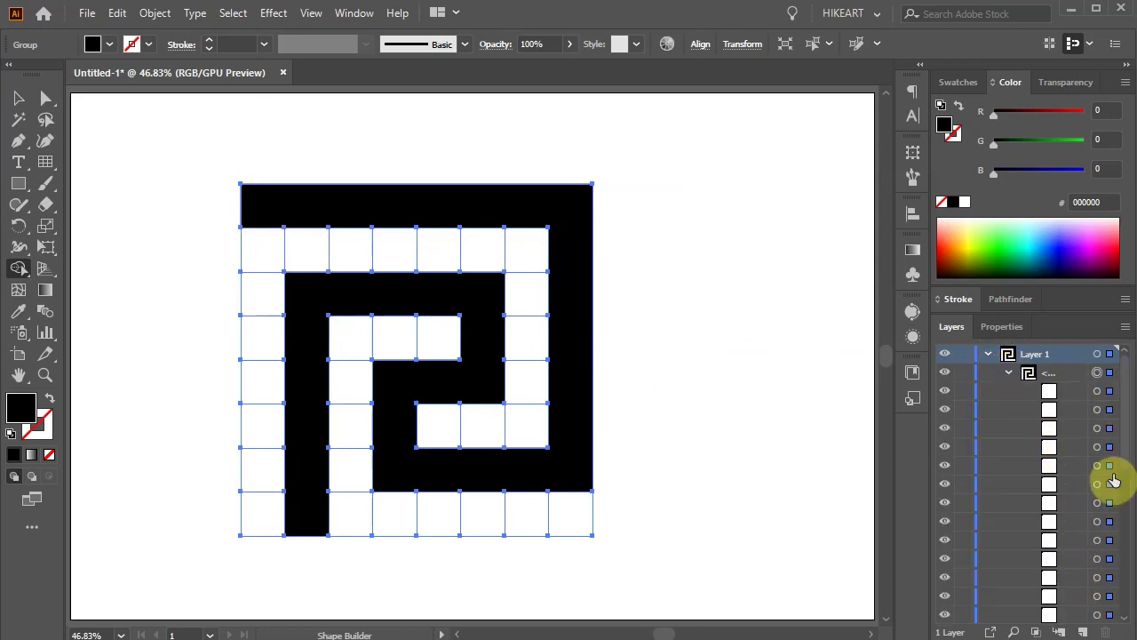
click(1121, 558)
drag(1126, 500, 1125, 409)
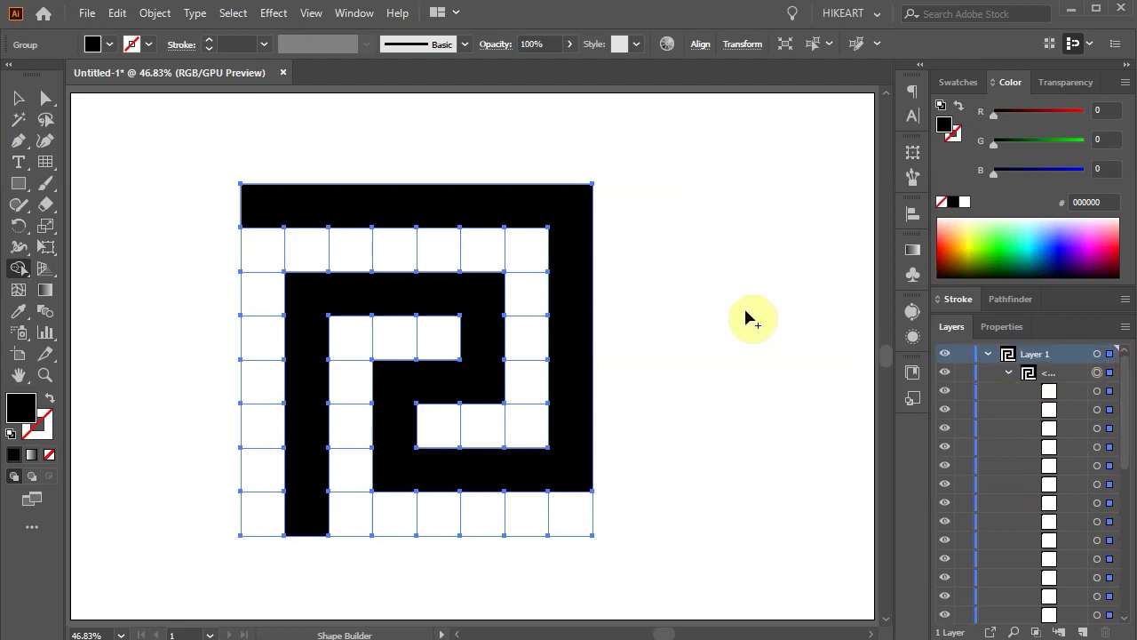
Select all the white squares with the Magic Wand and delete them.
key(v)
key(y)
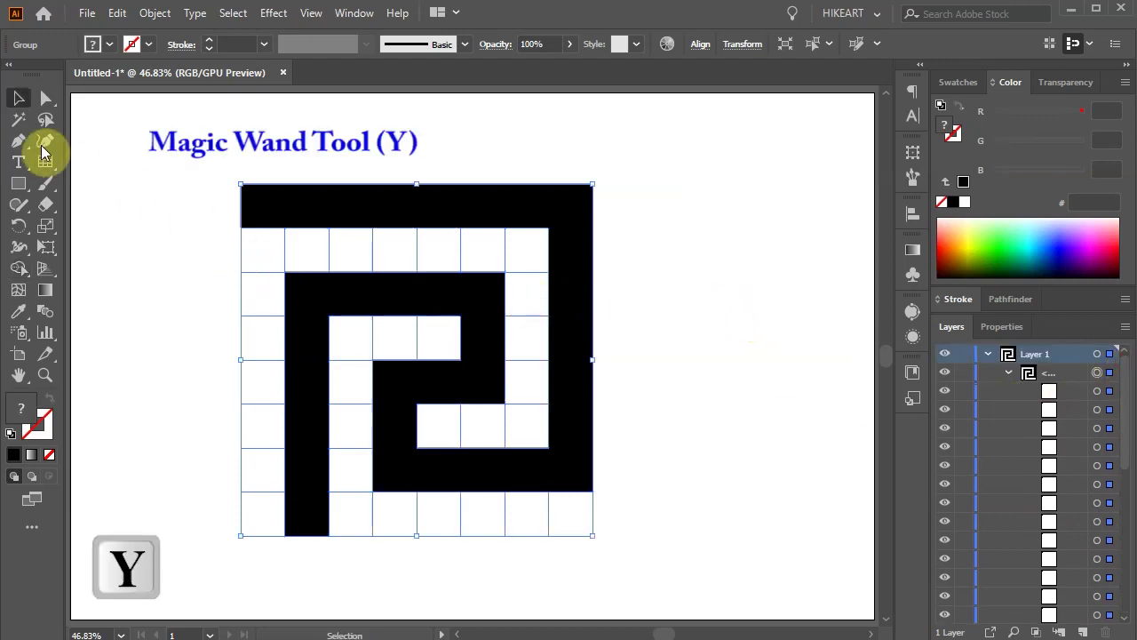
click(20, 119)
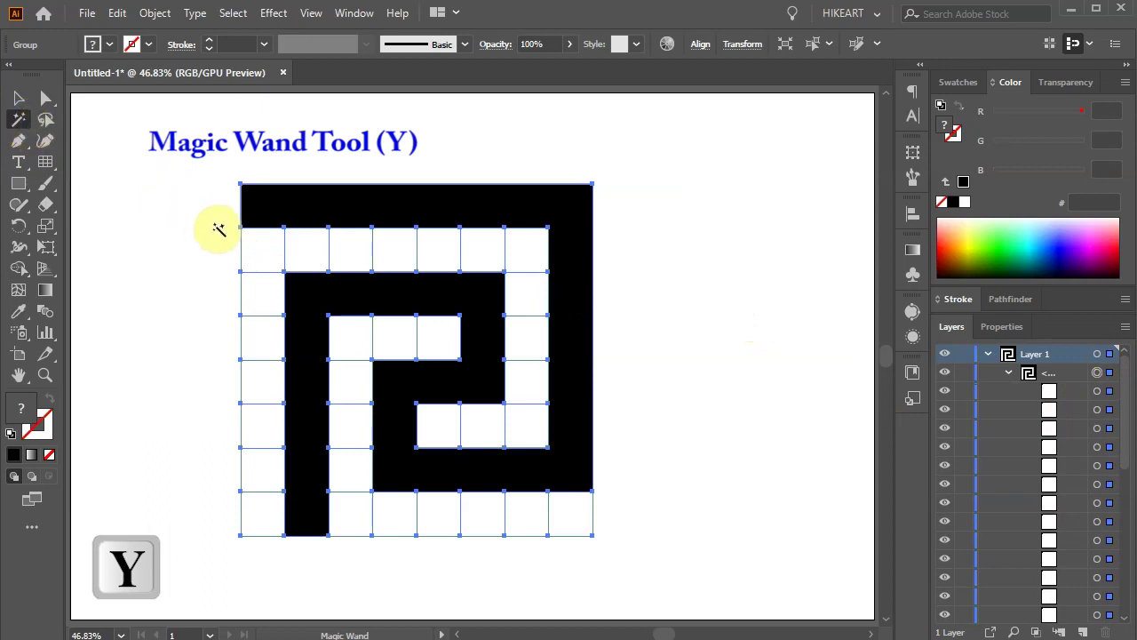
click(245, 255)
click(245, 255)
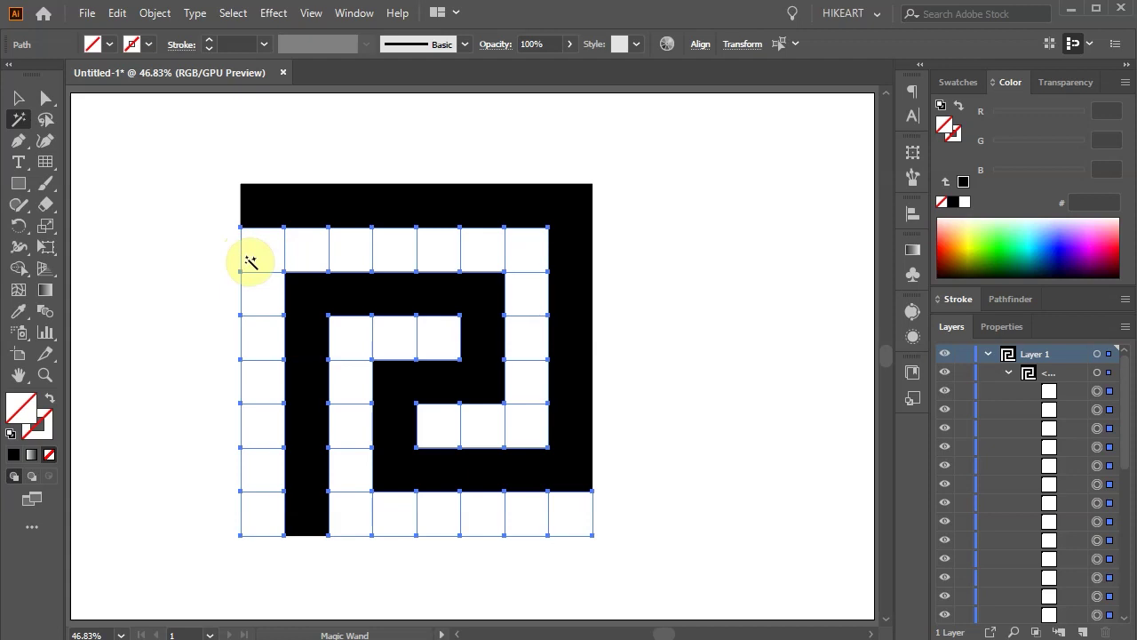
key(Delete)
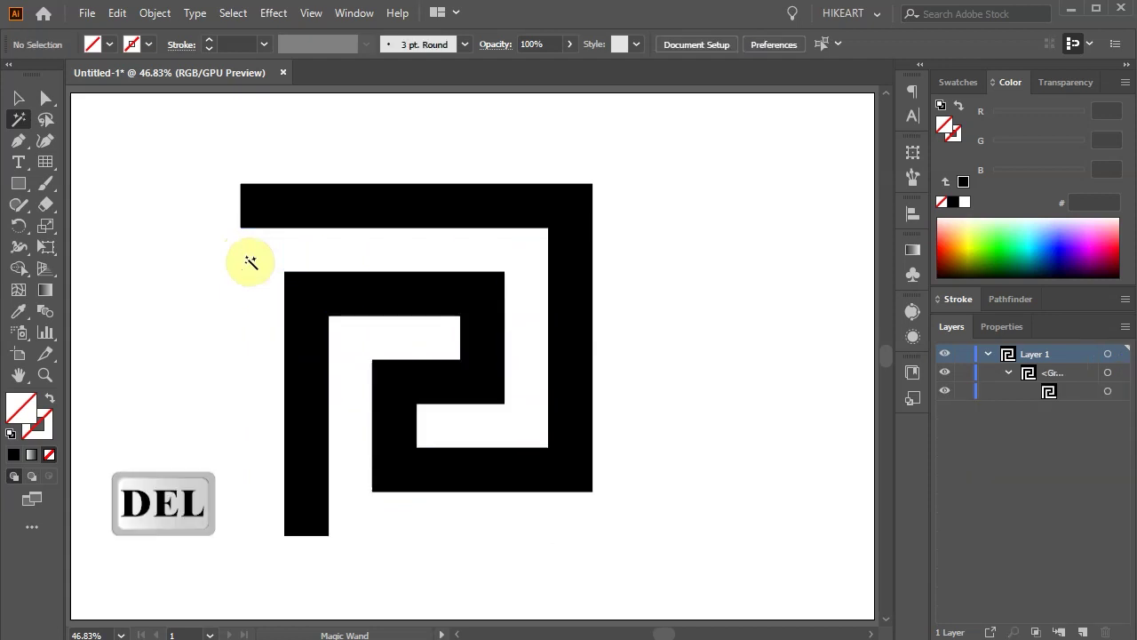
Move the spiral left and scale it down proportionally.
key(v)
drag(568, 338, 505, 334)
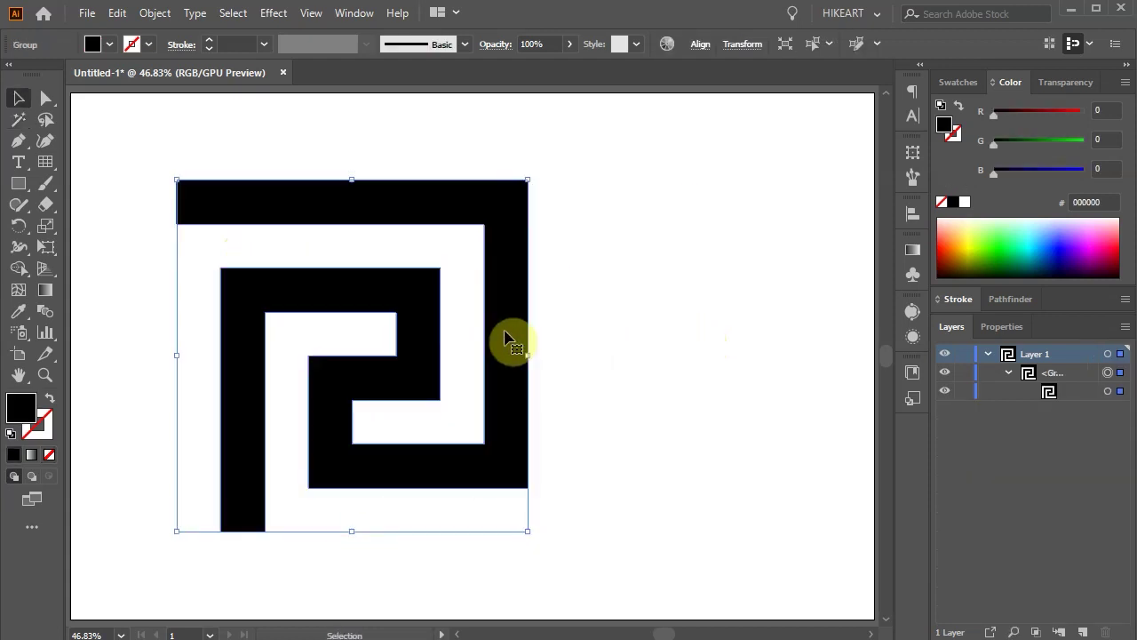
drag(527, 179, 391, 293)
click(578, 360)
click(385, 343)
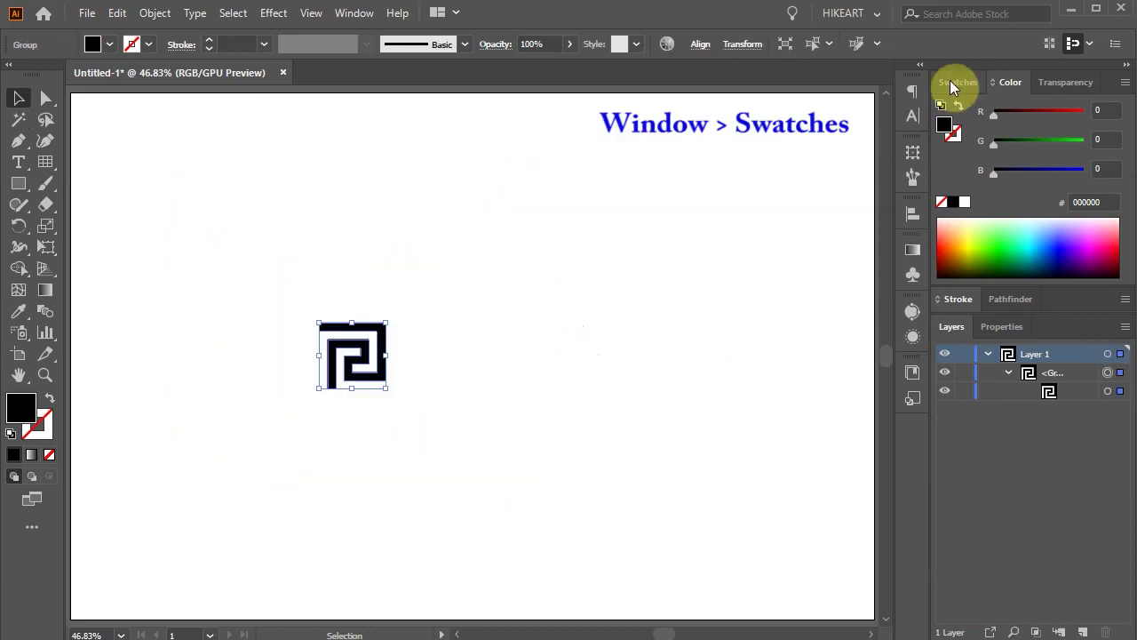
Drag the spiral into Swatches as New Pattern Swatch 1, delete the original, and open it for editing.
click(955, 82)
drag(398, 348, 1029, 183)
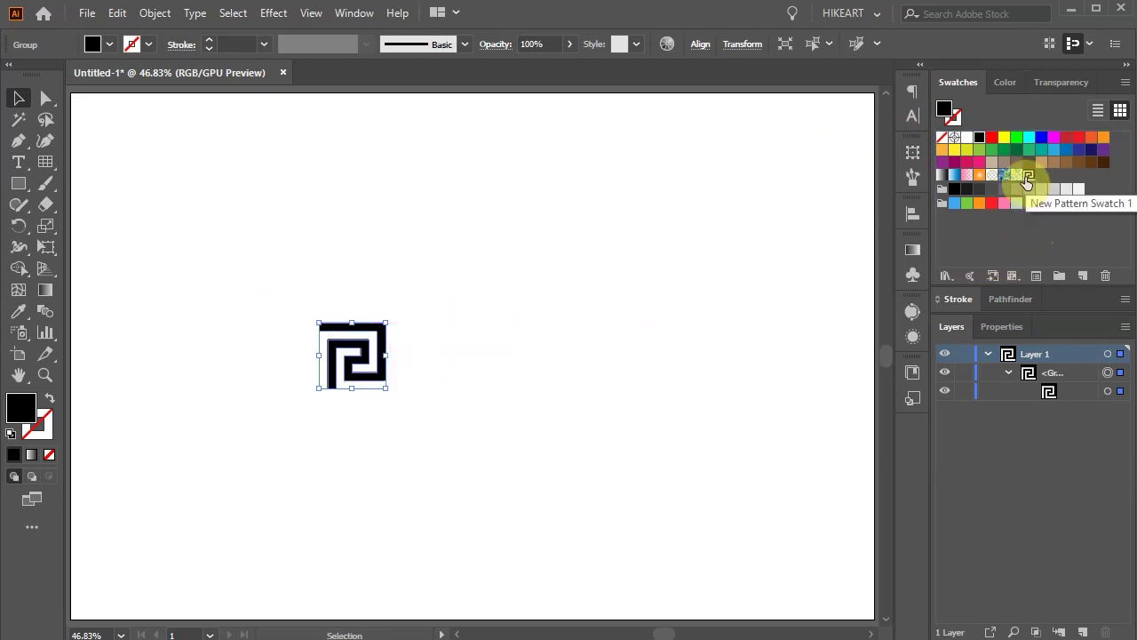
key(Delete)
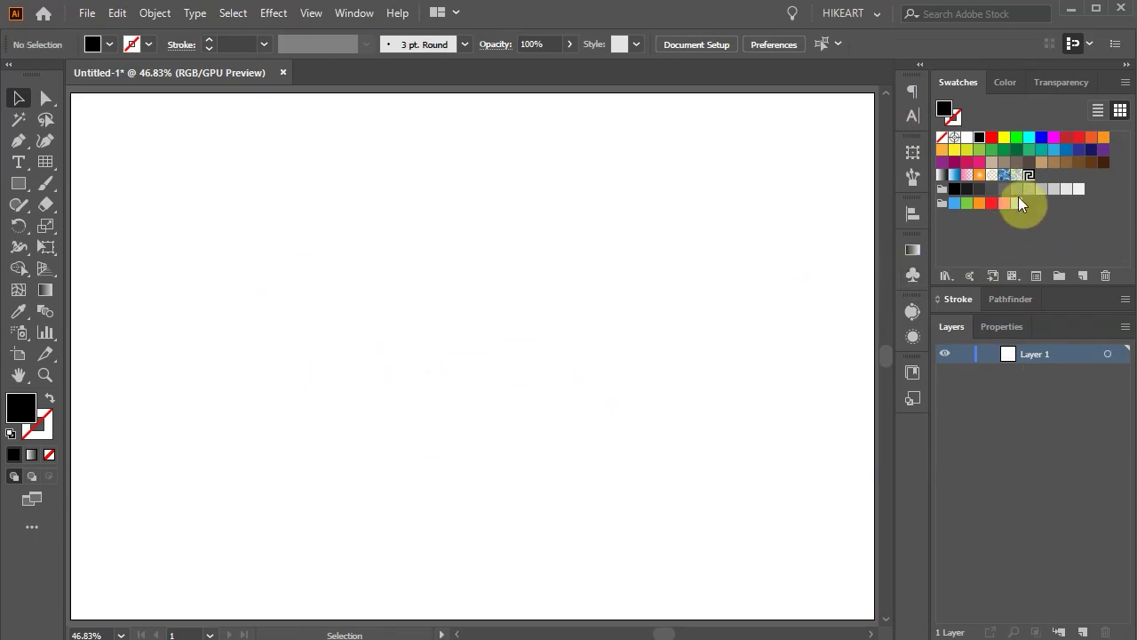
double_click(1029, 177)
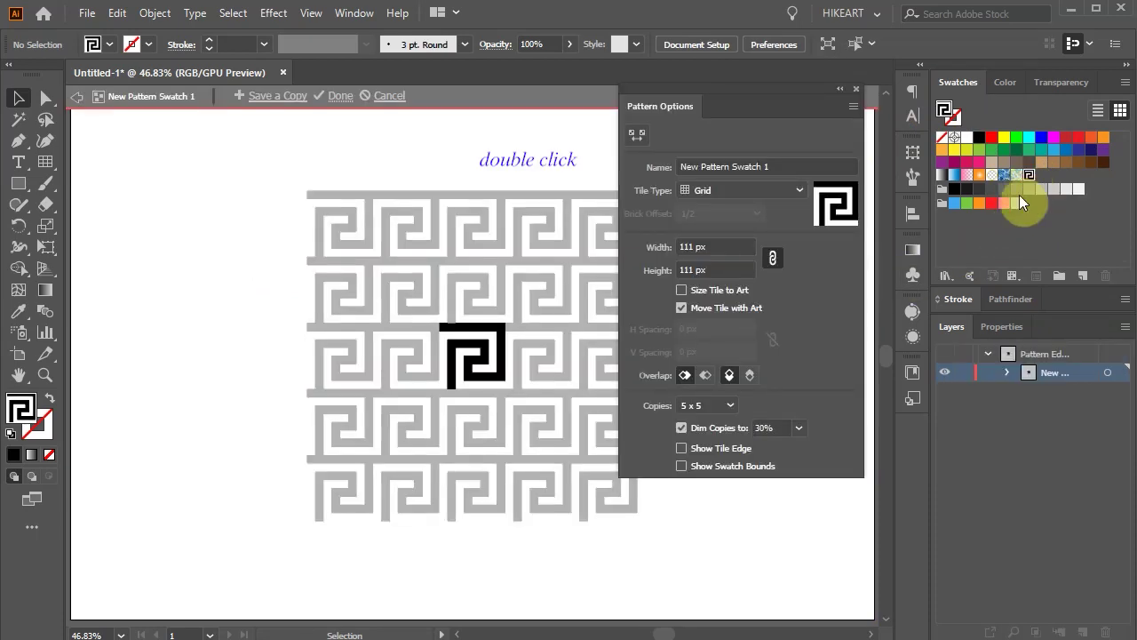
Zoom in and select the black tile artwork in pattern editing mode.
alt+scroll(495, 355, up, 5)
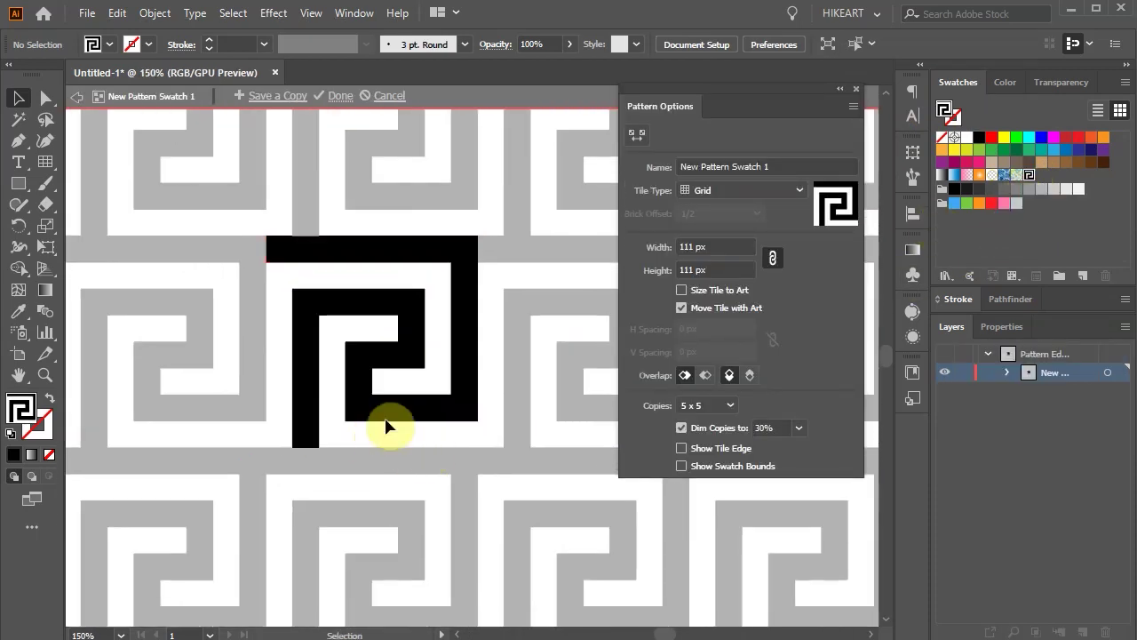
drag(209, 184, 614, 492)
drag(539, 500, 540, 500)
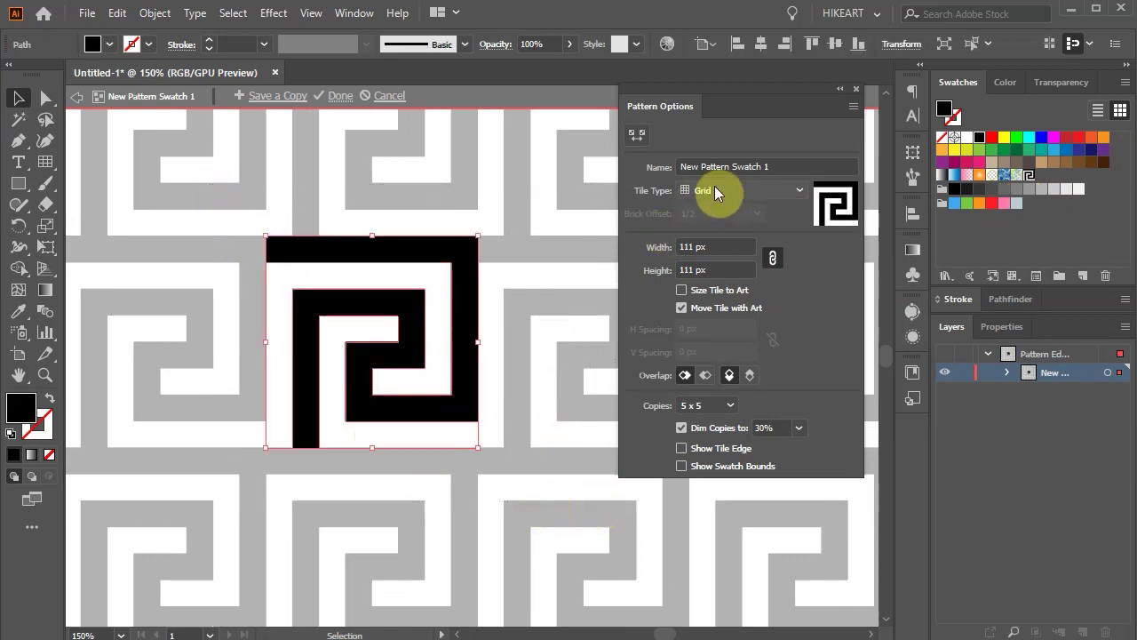
Try red, blue and brown on the tile, keep it black, and exit pattern editing.
click(991, 140)
click(1041, 137)
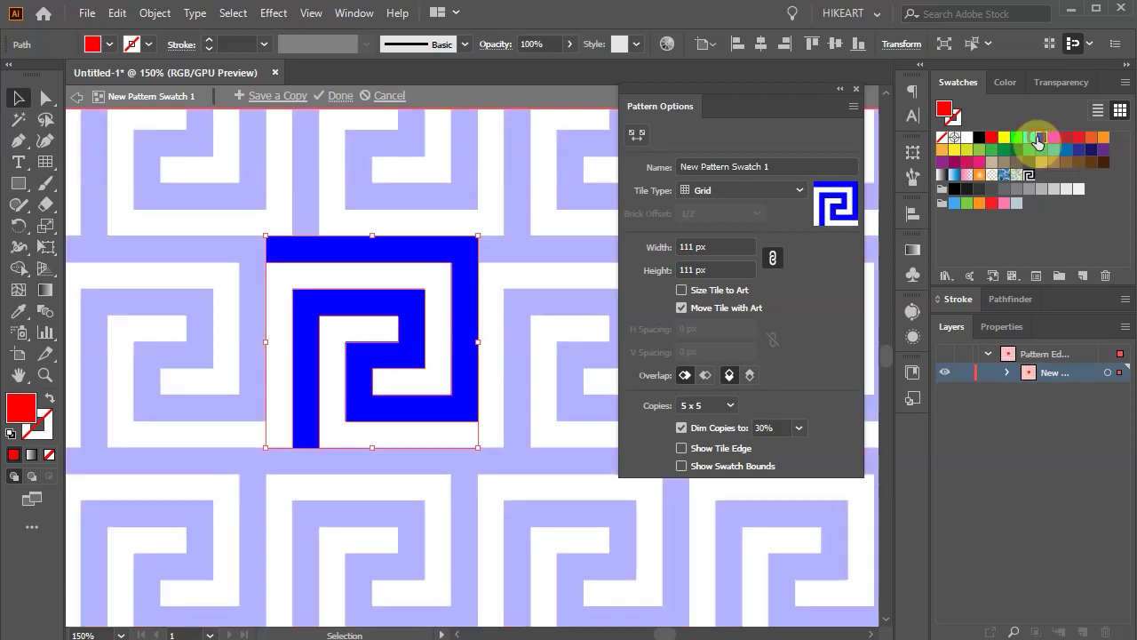
click(1077, 165)
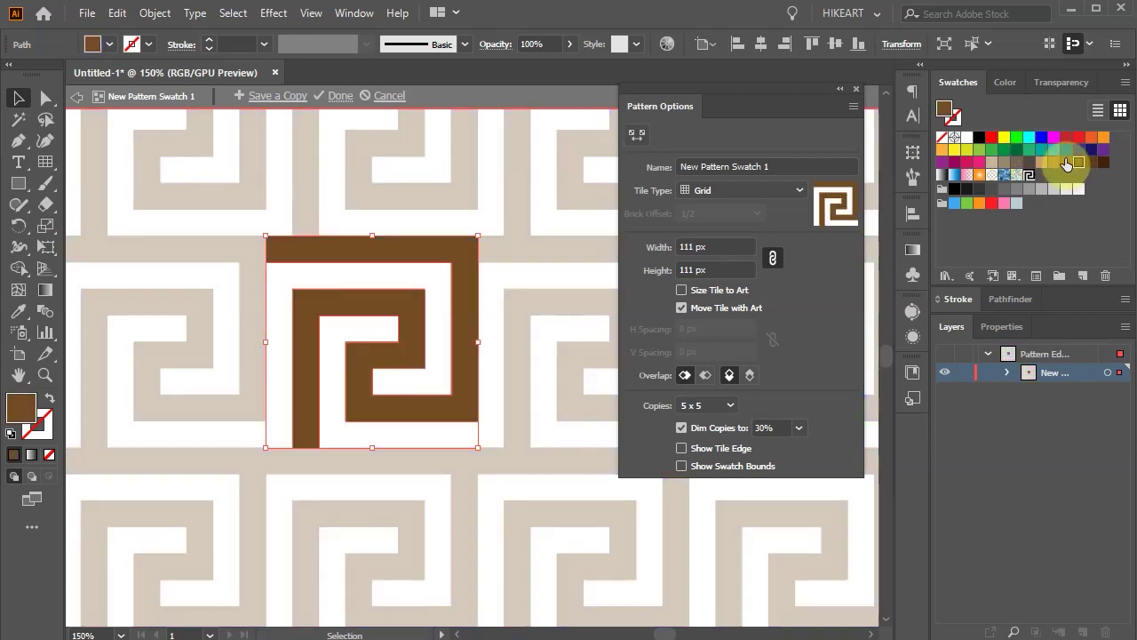
click(980, 139)
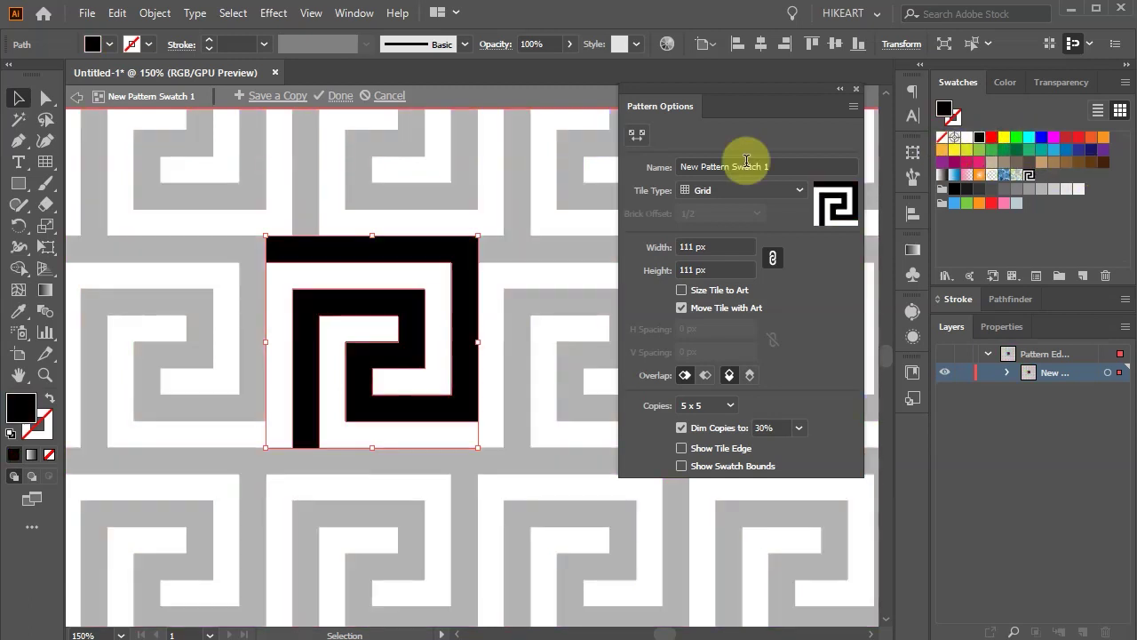
click(76, 99)
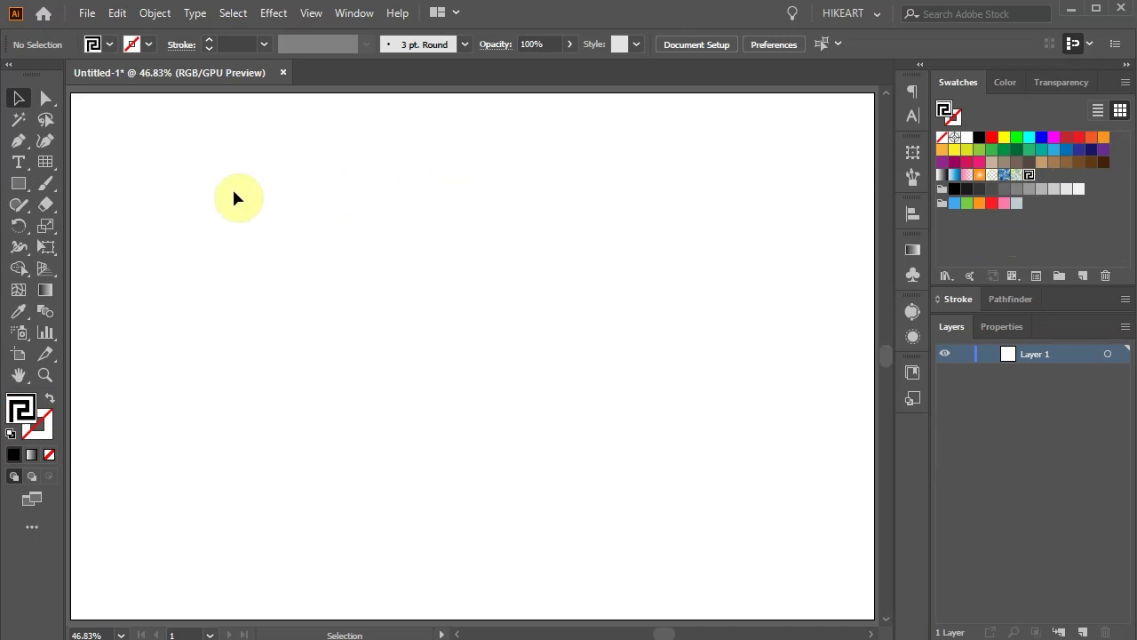
key(l)
key(l)
Draw a Greek-key pattern circle and Alt-drag a copy of it to the right.
drag(274, 356, 409, 541)
key(v)
click(552, 526)
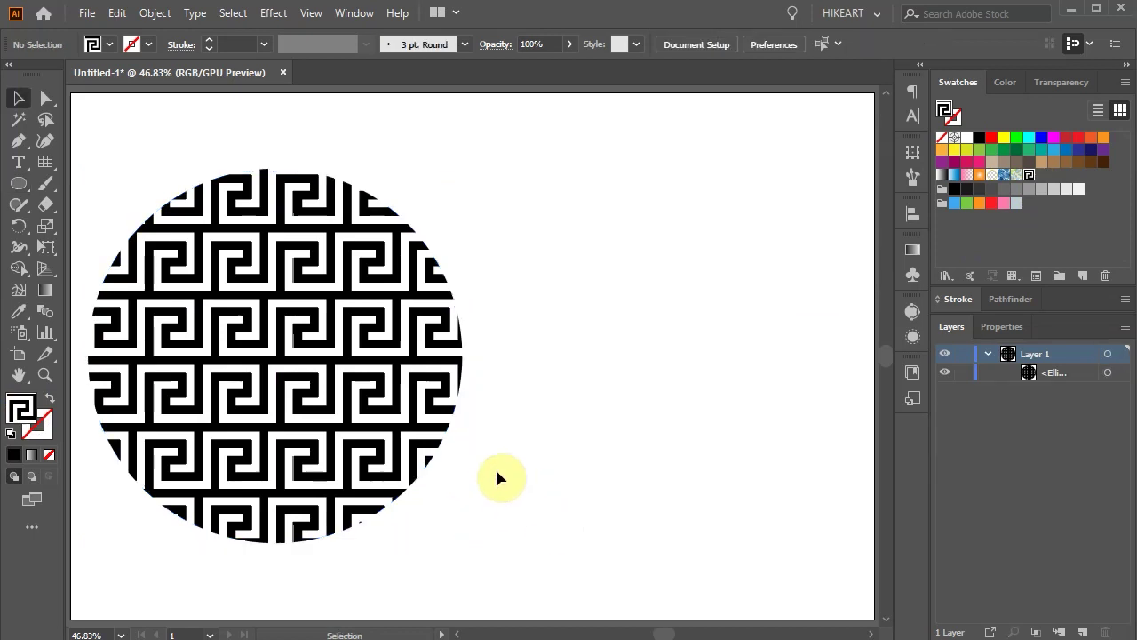
drag(289, 372, 677, 400)
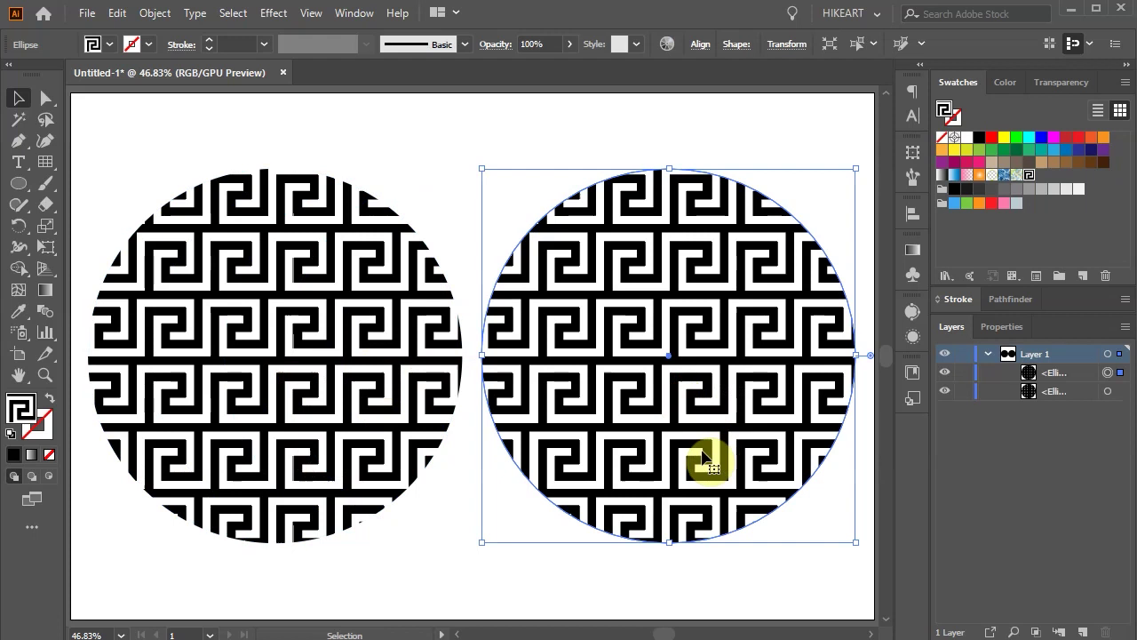
key(r)
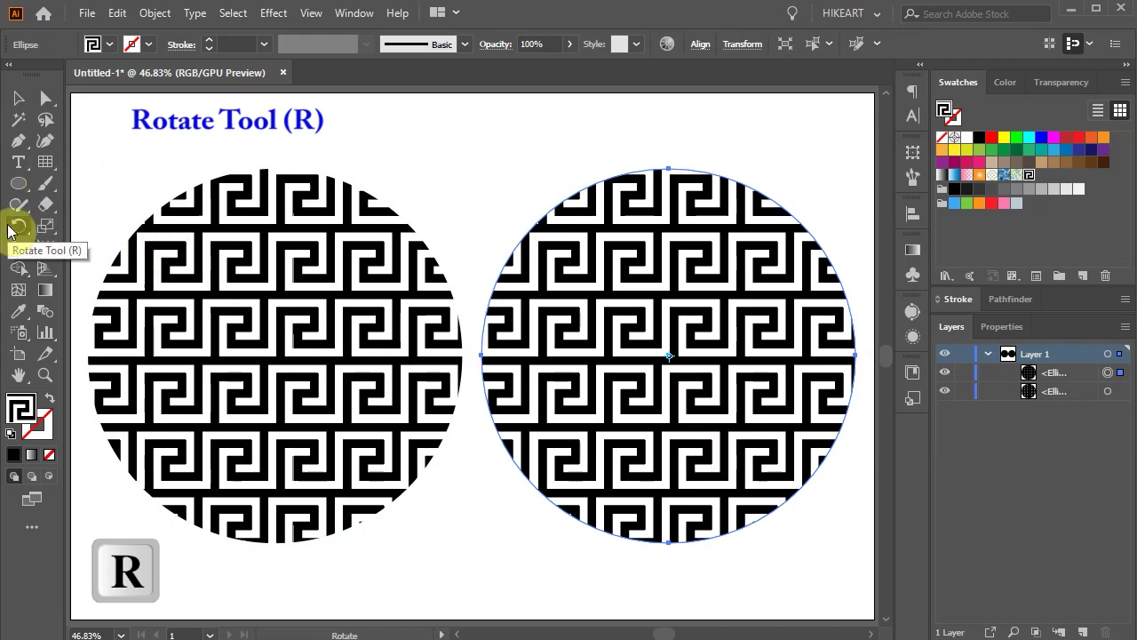
Rotate the right circle and its pattern by 45° in the Rotate dialog.
double_click(16, 227)
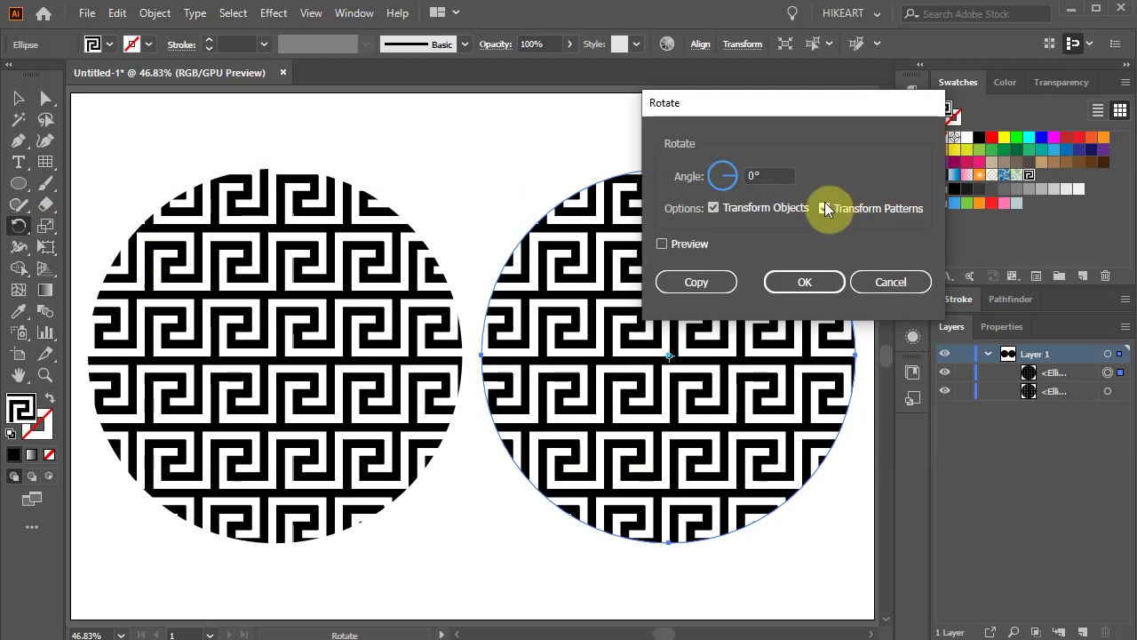
text(45)
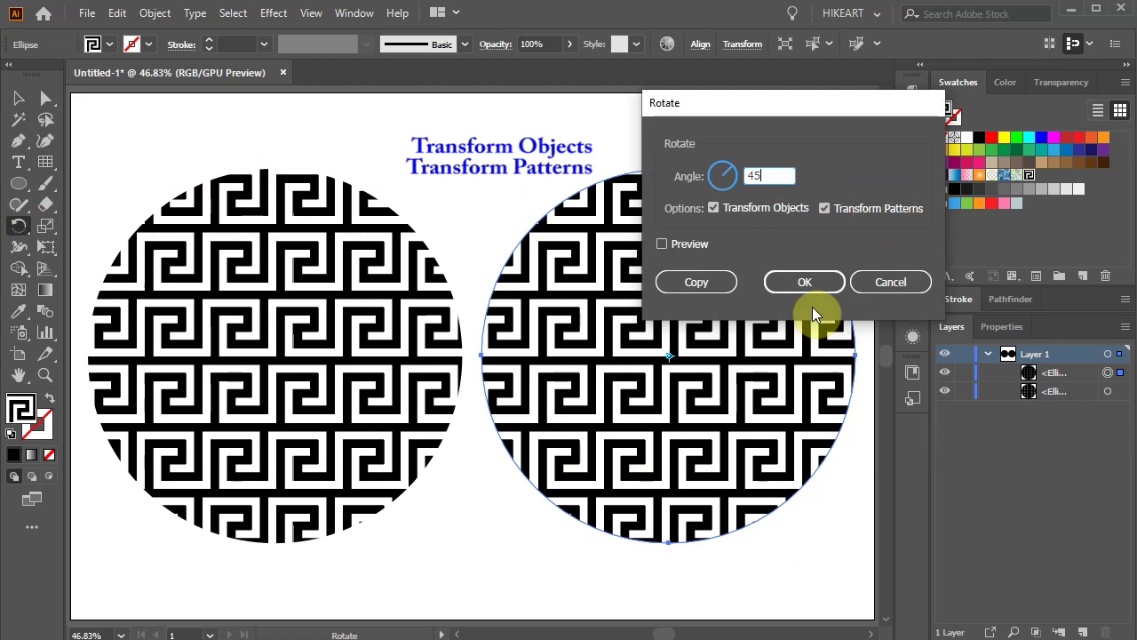
click(807, 284)
key(v)
click(822, 574)
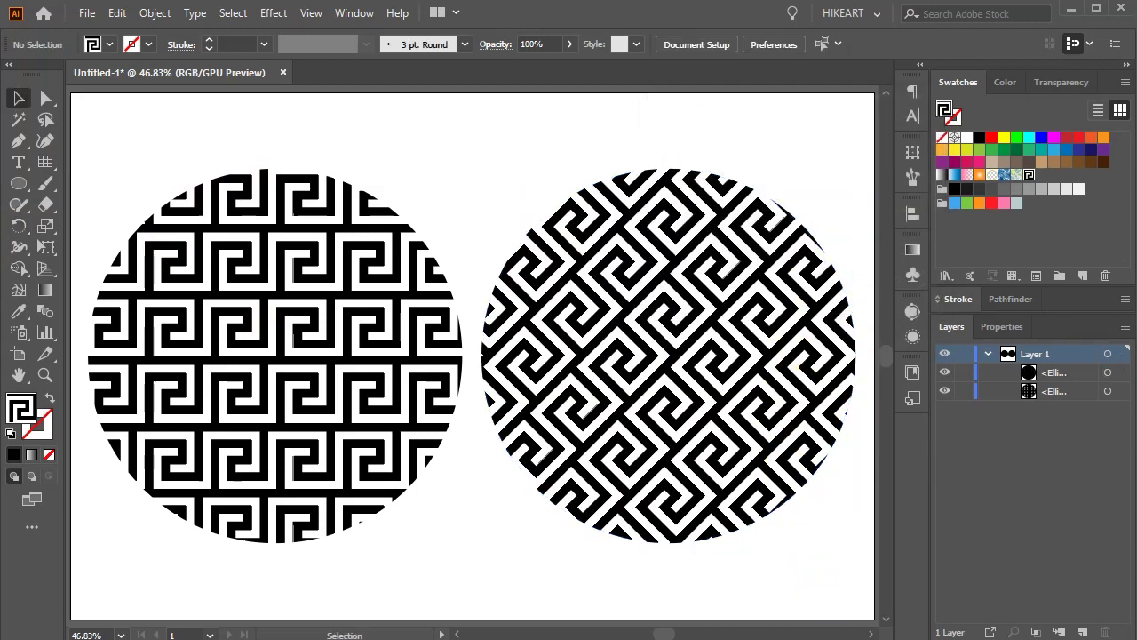
Scale the left circle and its pattern uniformly to 50%.
click(313, 378)
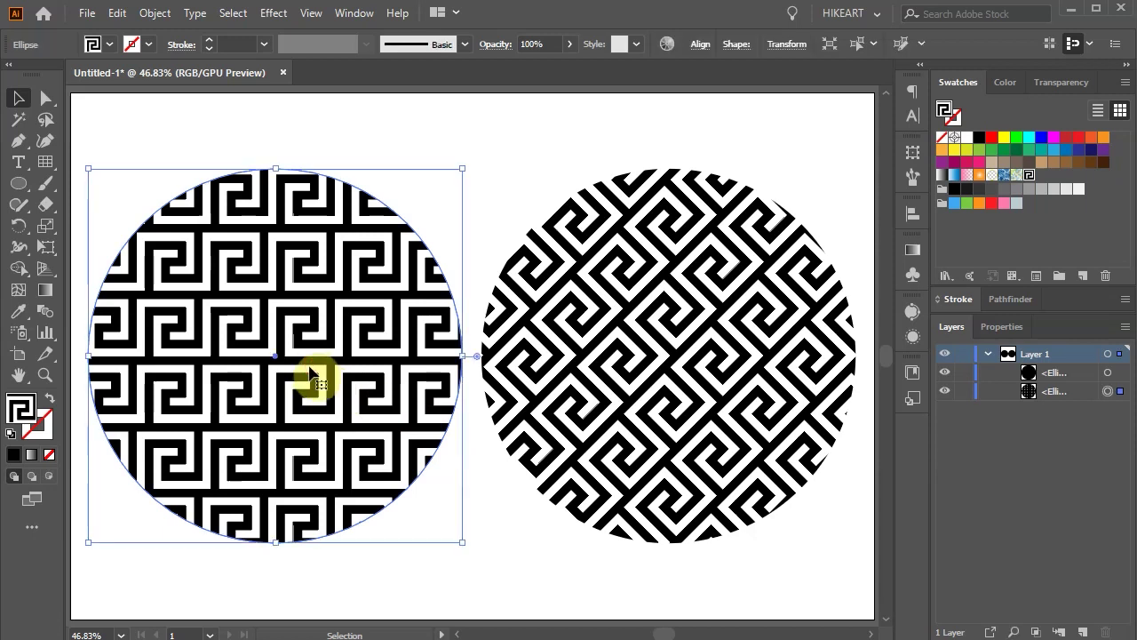
key(s)
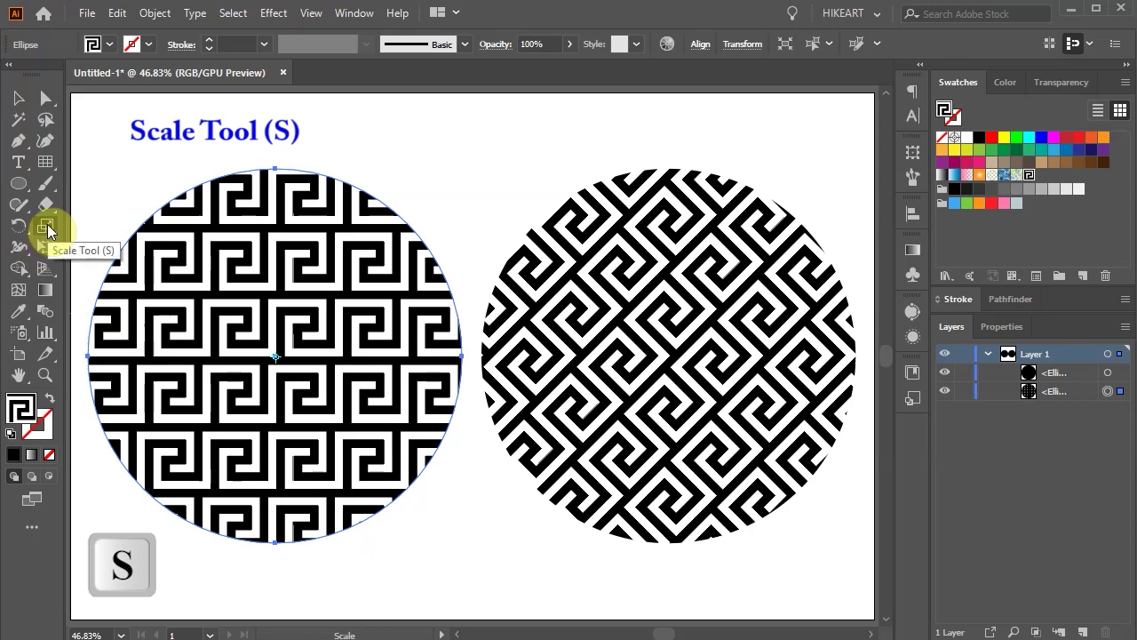
key(Return)
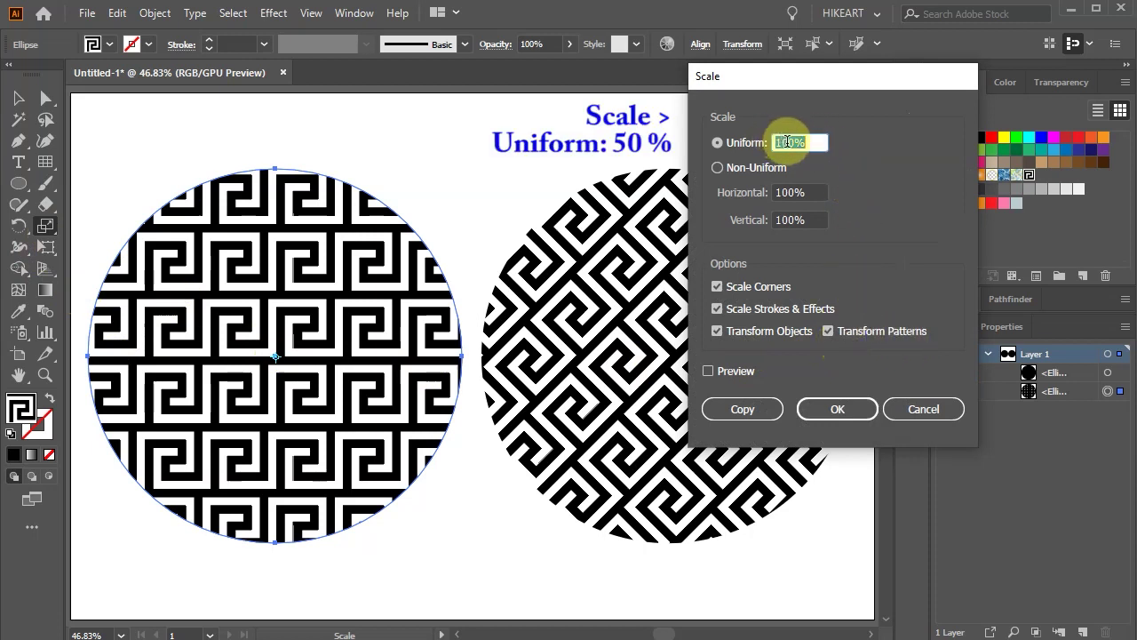
text(50)
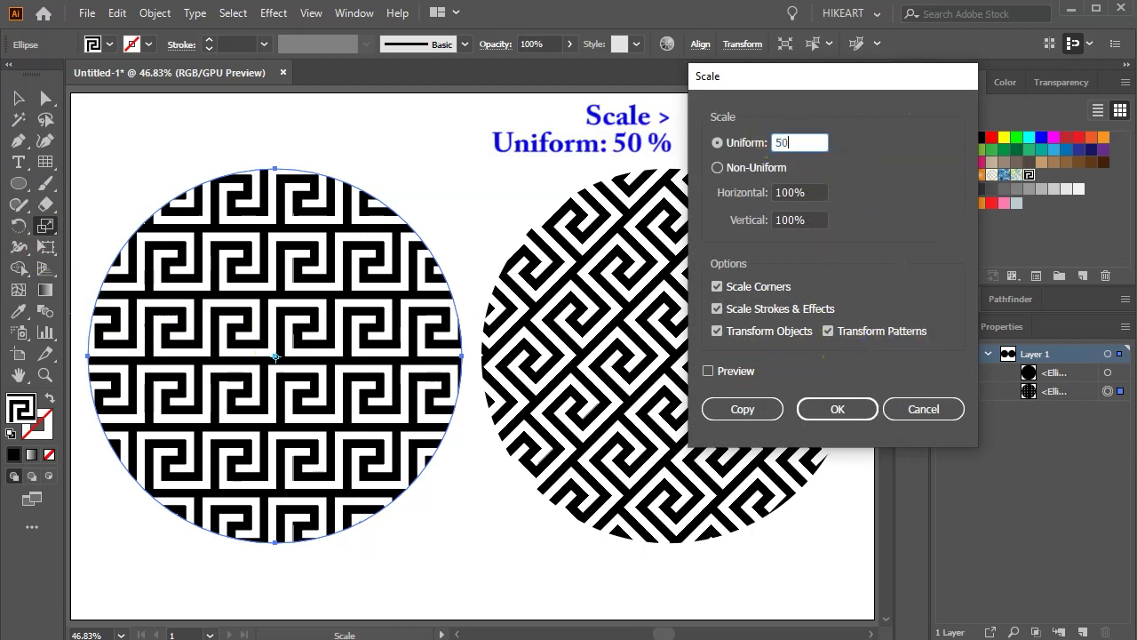
click(849, 409)
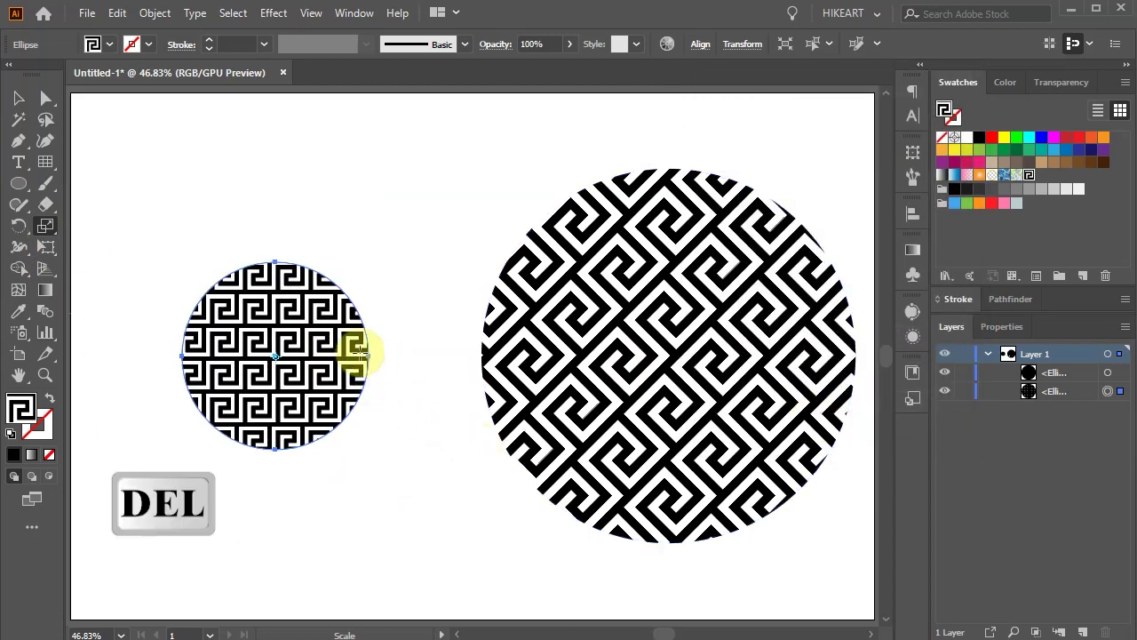
Replace the shrunken circle with a new full-size circle showing the half-scale pattern.
key(Delete)
key(l)
drag(272, 355, 436, 541)
key(v)
click(488, 561)
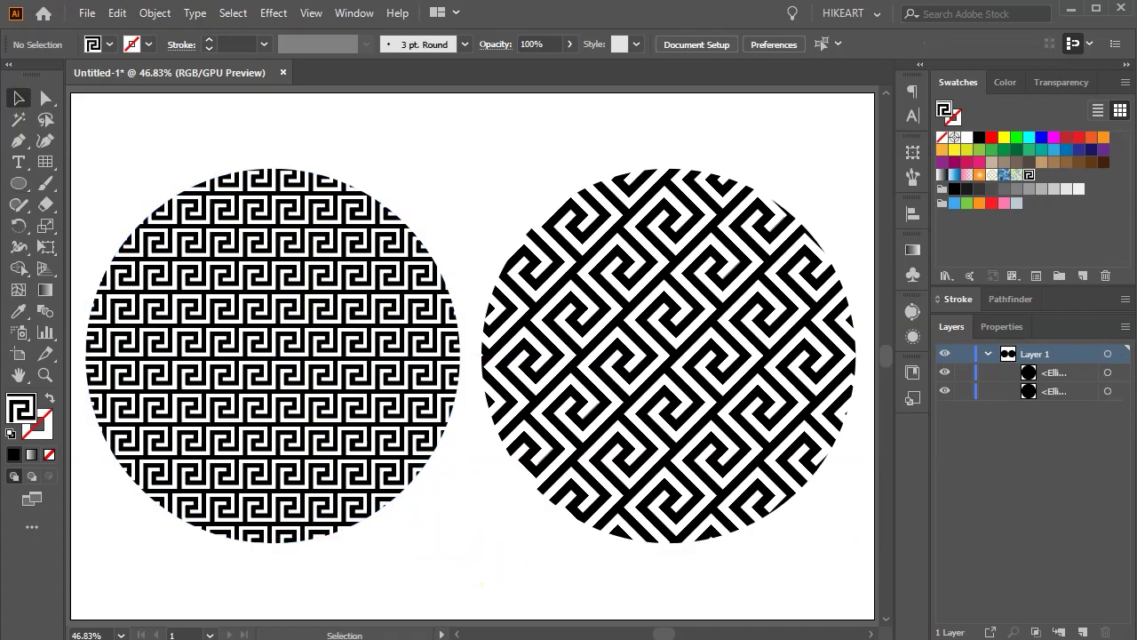